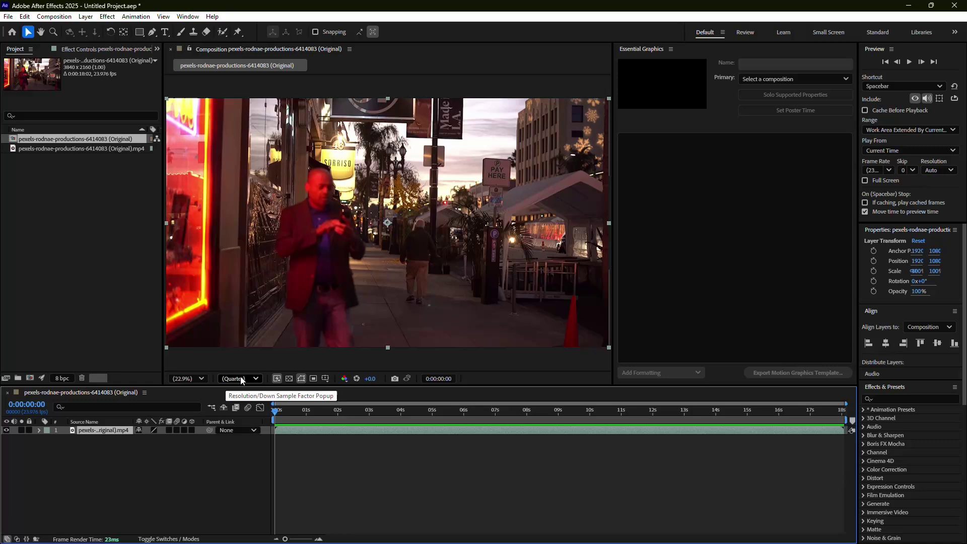
Step: Set the viewer resolution to Quarter, passing through Full, and start previewing the street clip
left_click(239, 378)
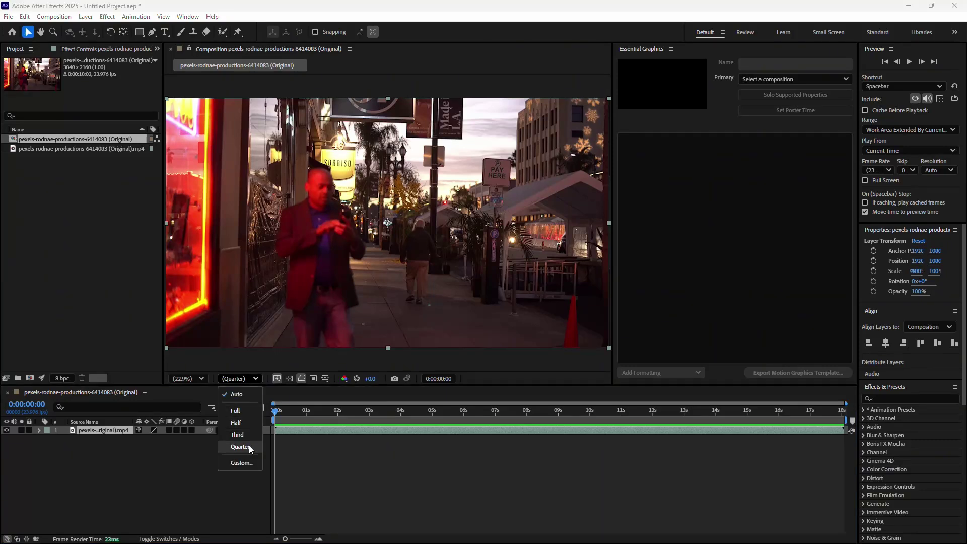
left_click(236, 410)
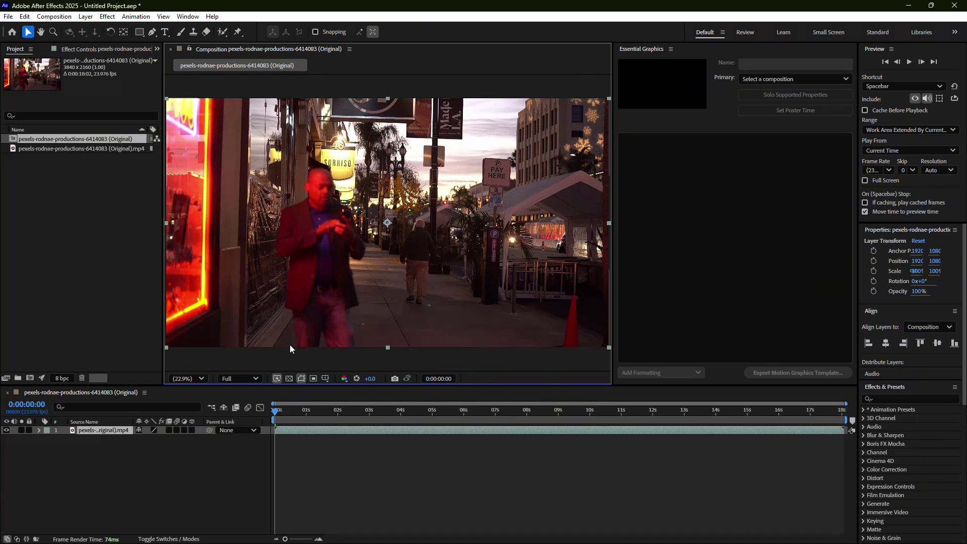
left_click(257, 378)
left_click(250, 446)
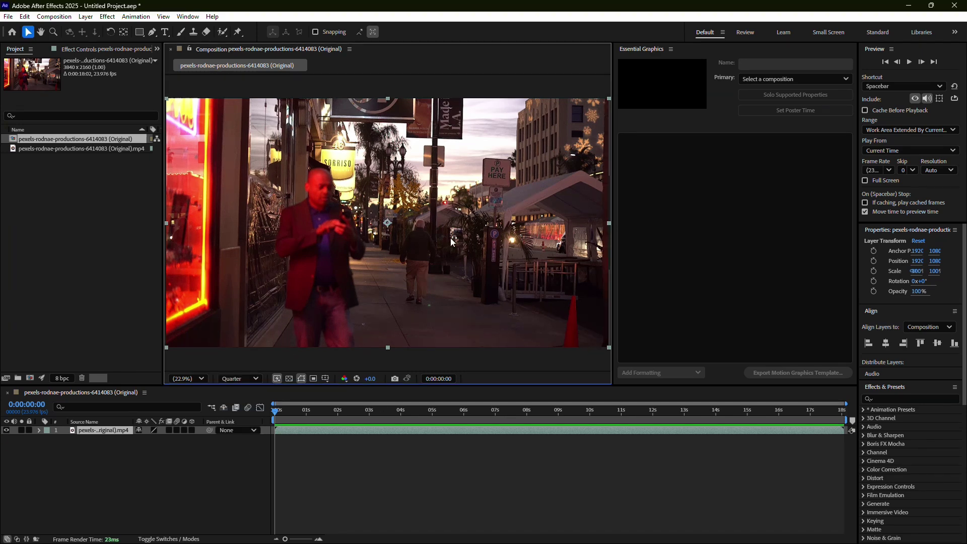
key("space")
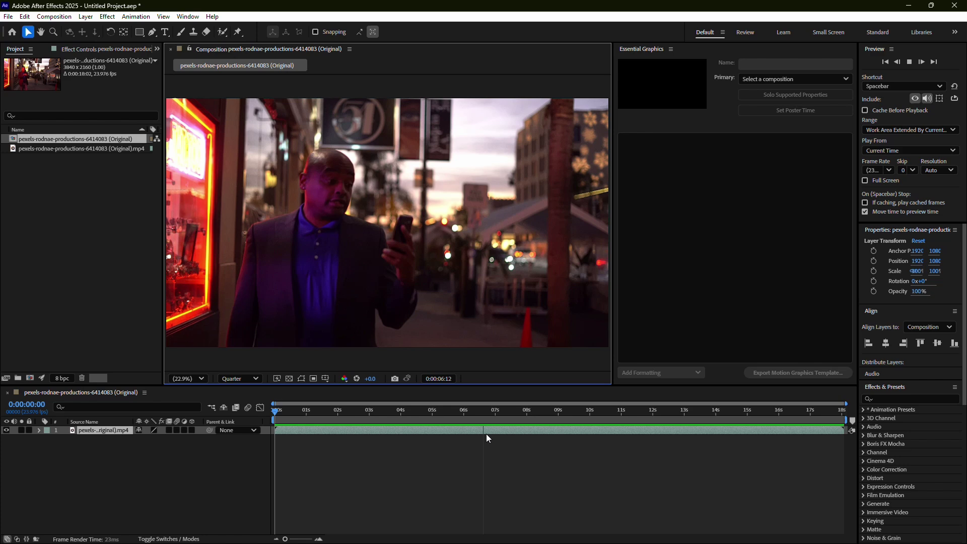
left_click(520, 412)
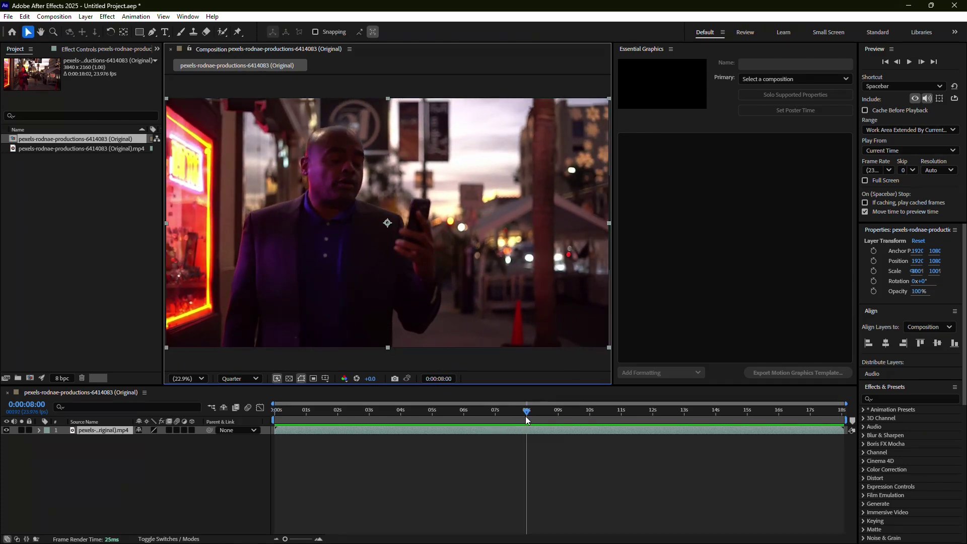
left_click_drag(524, 424, 273, 436)
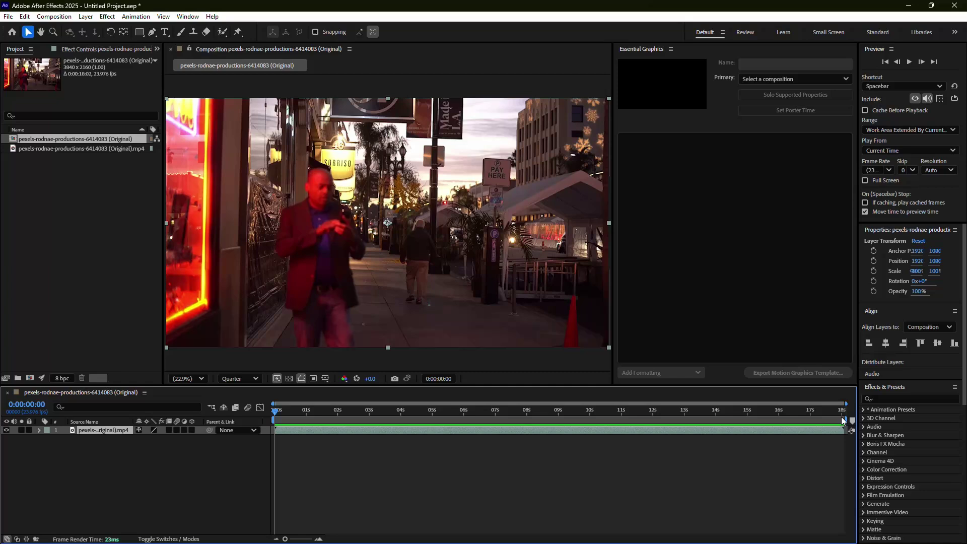
mouse_move(844, 420)
left_mouse_down()
mouse_move(695, 423)
mouse_move(780, 421)
mouse_move(750, 421)
left_mouse_up()
mouse_move(278, 420)
left_mouse_down()
mouse_move(570, 420)
mouse_move(295, 423)
left_mouse_up()
key("space")
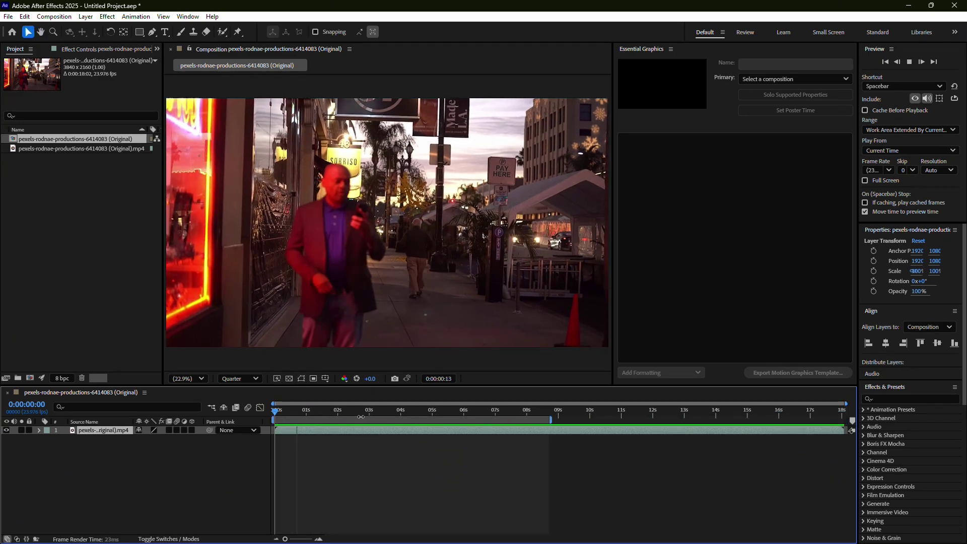
key("space")
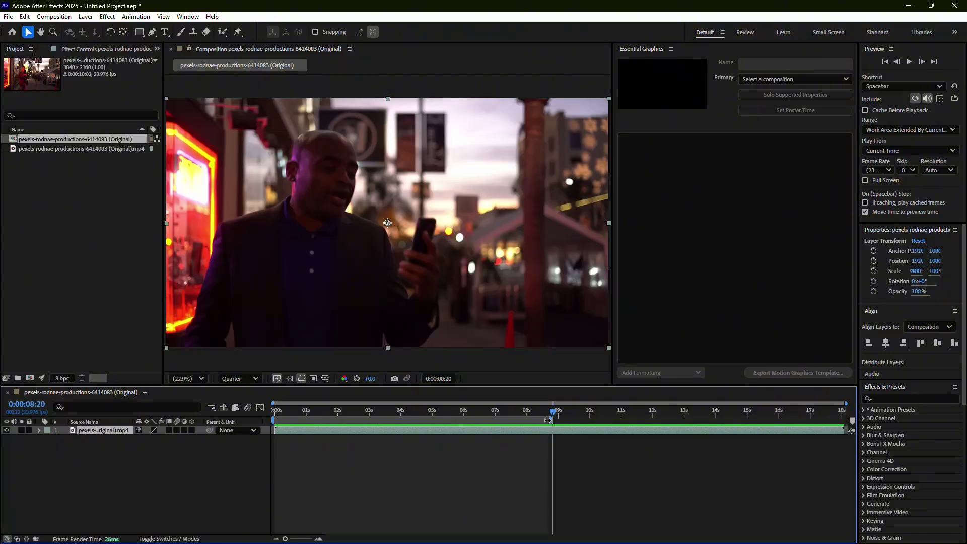
left_click_drag(550, 420, 843, 421)
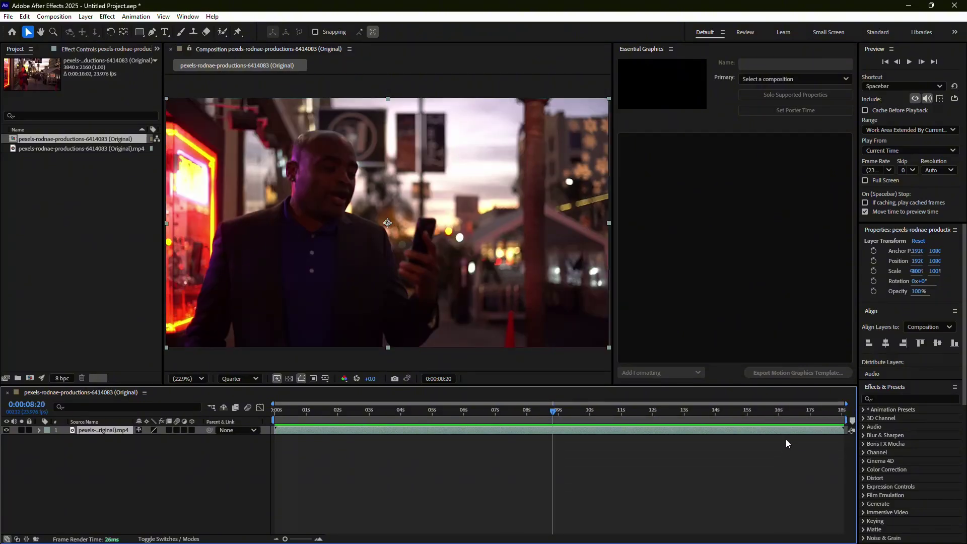
left_click_drag(554, 429, 287, 418)
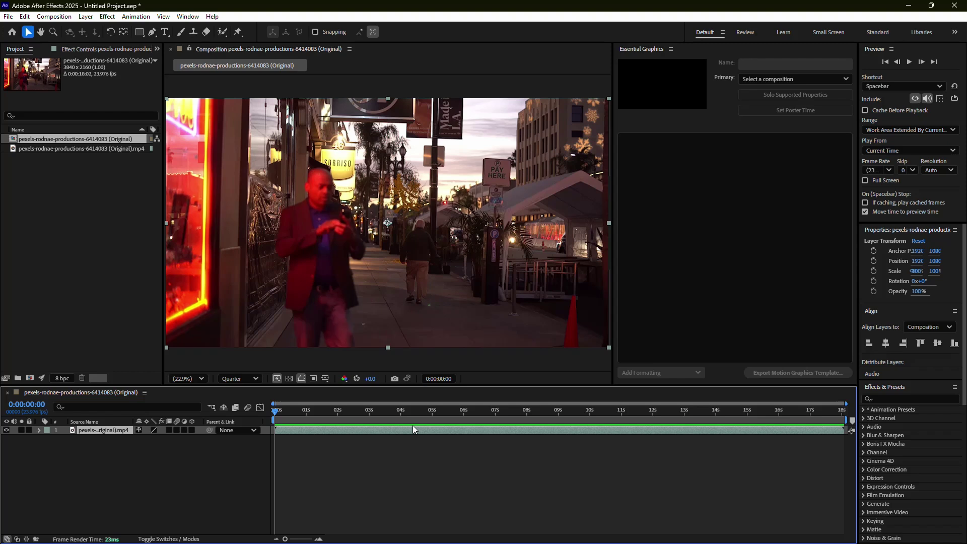
left_click_drag(843, 421, 735, 420)
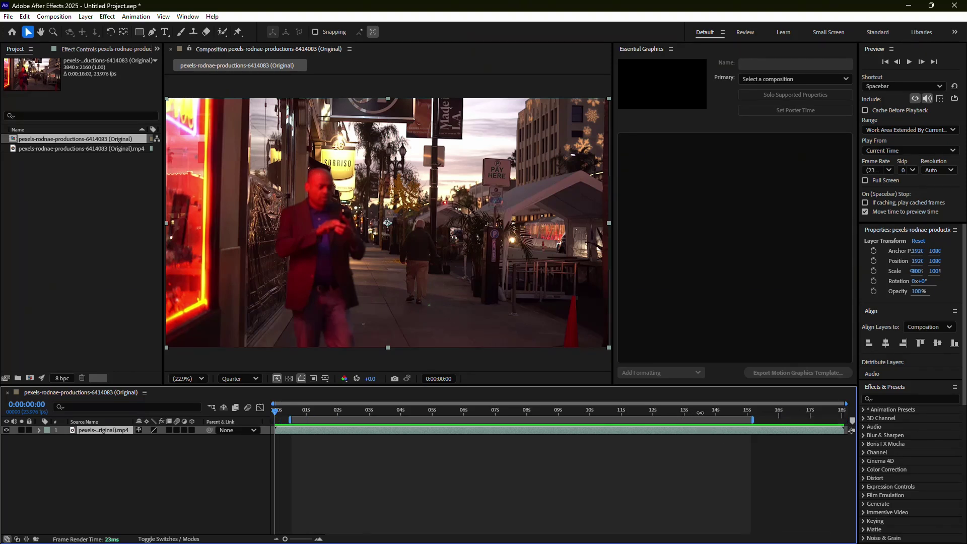
Step: Restore the work area to the clip end, preview with stop and resume, then open the Window menu
key("ctrl+z")
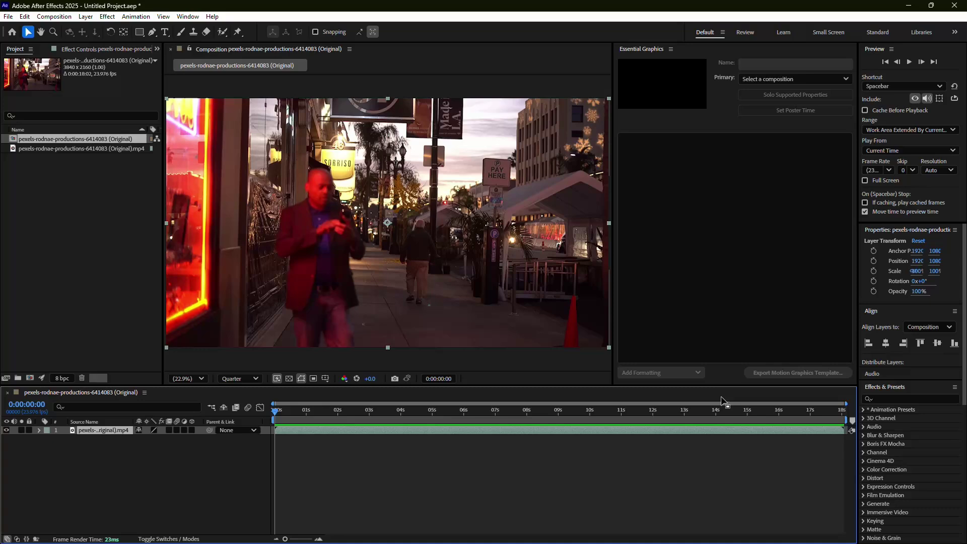
key("space")
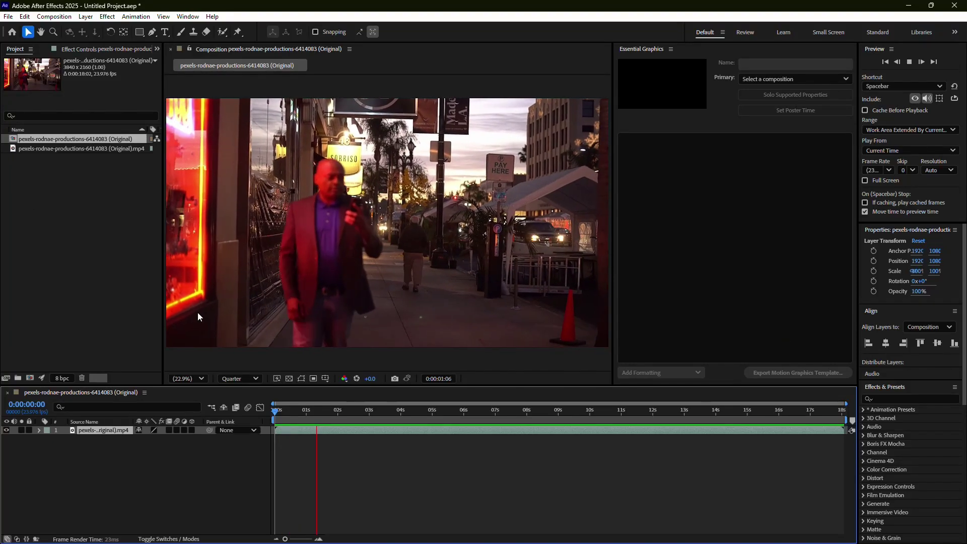
key("space")
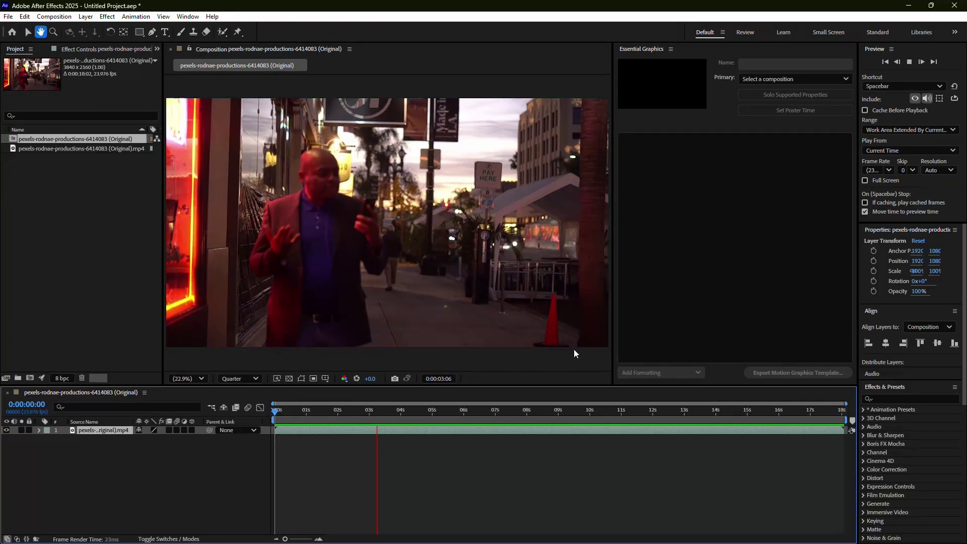
left_click(910, 62)
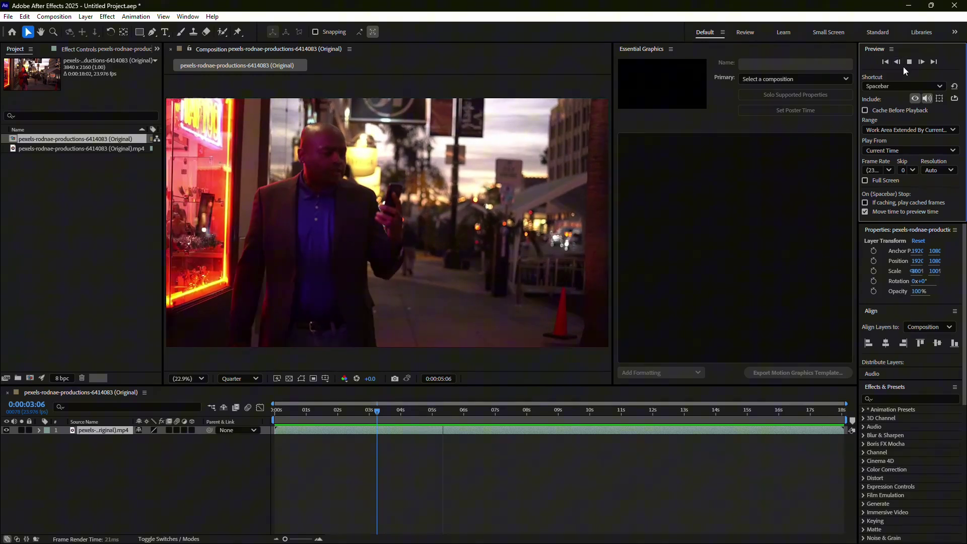
key("space")
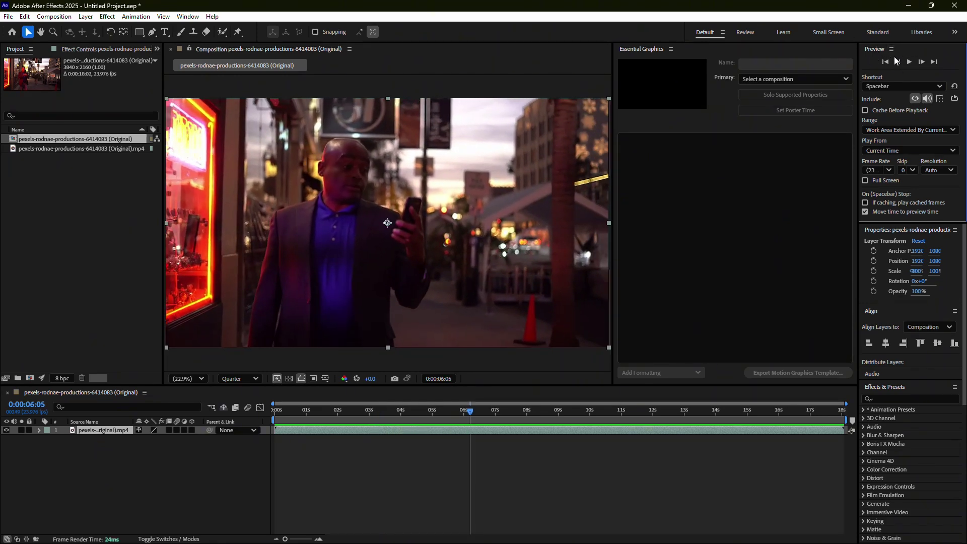
left_click(186, 17)
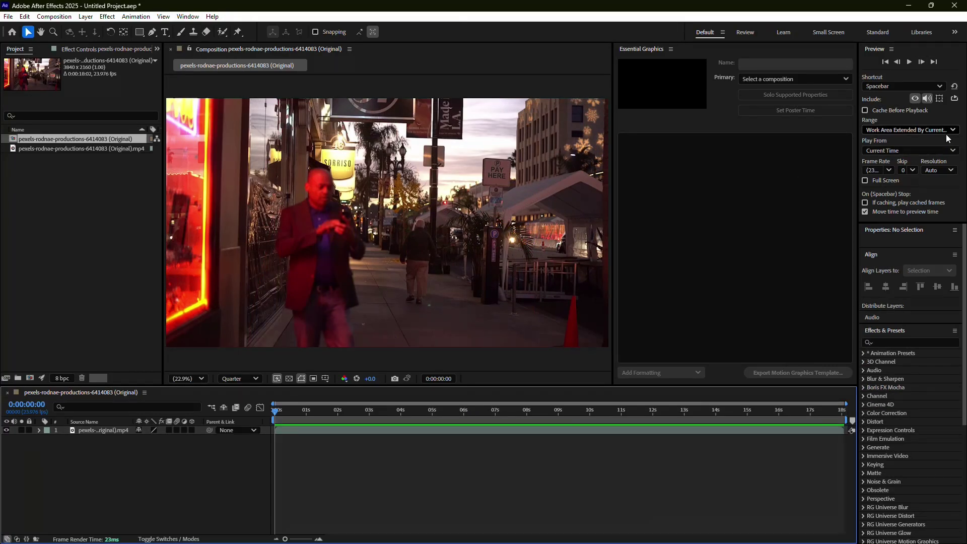
Step: Set the Preview panel's Range dropdown to Entire Duration
left_click(882, 130)
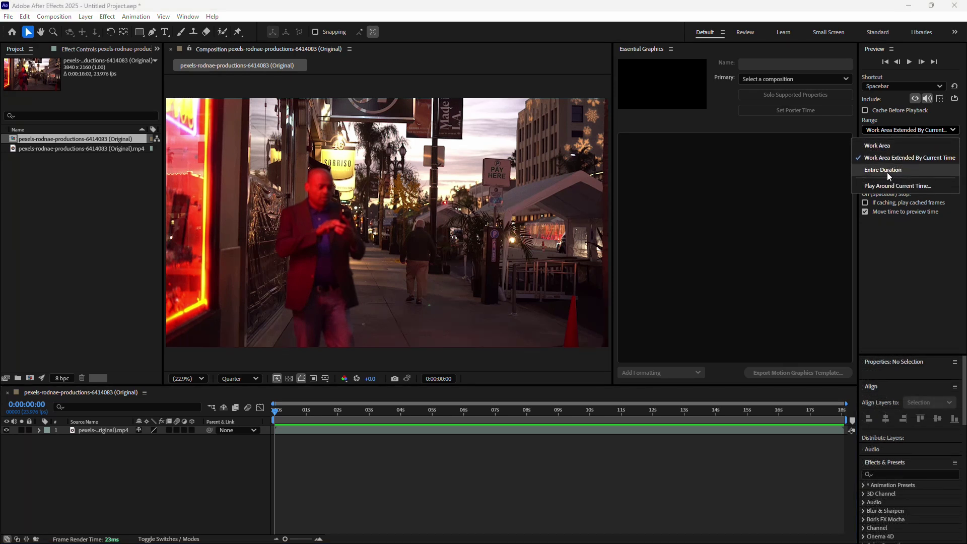
left_click(887, 170)
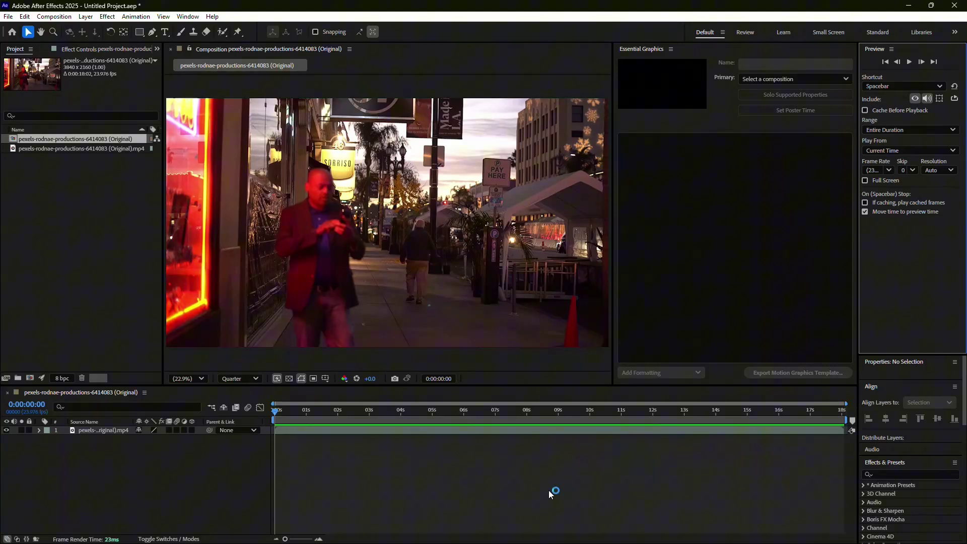
Step: Check running processes in Task Manager, close it, and play the full street clip preview
key("ctrl+shift+Escape")
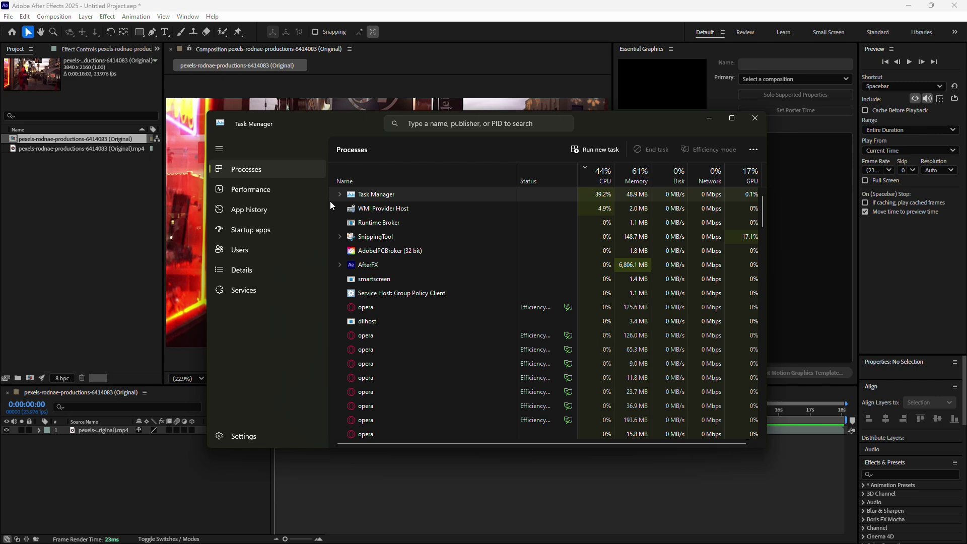
scroll(421, 286, "down", 5)
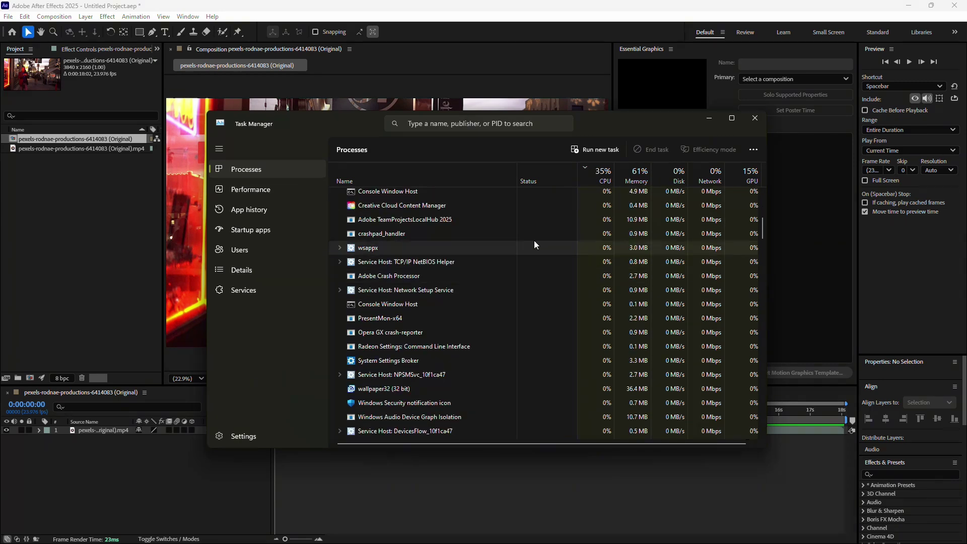
scroll(516, 362, "down", 2)
scroll(383, 254, "up", 2)
scroll(493, 336, "down", 1)
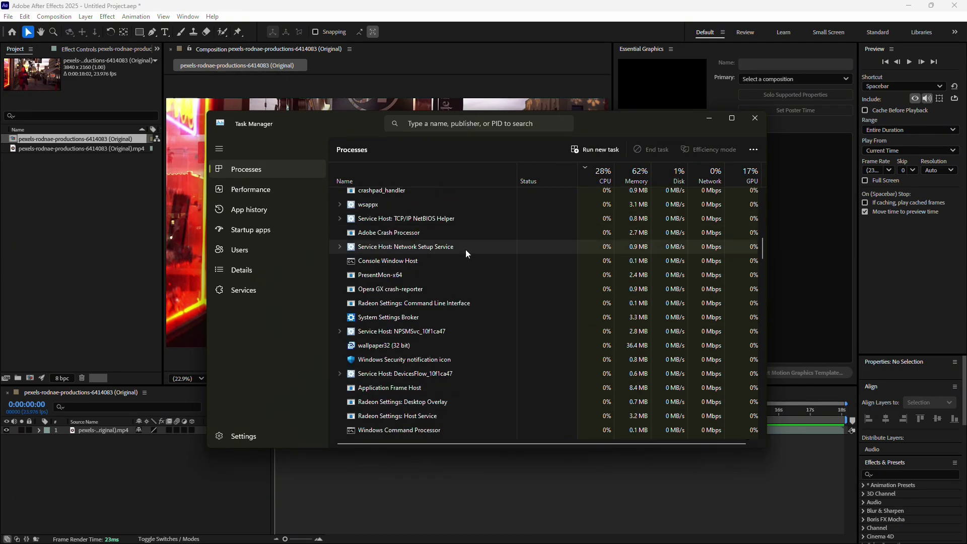
scroll(465, 253, "down", 2)
scroll(418, 282, "up", 1)
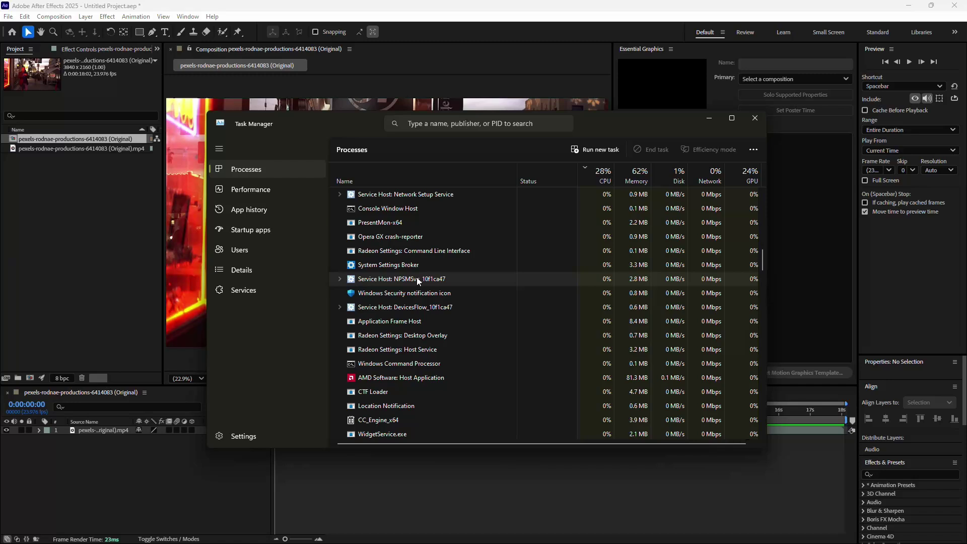
left_click(755, 118)
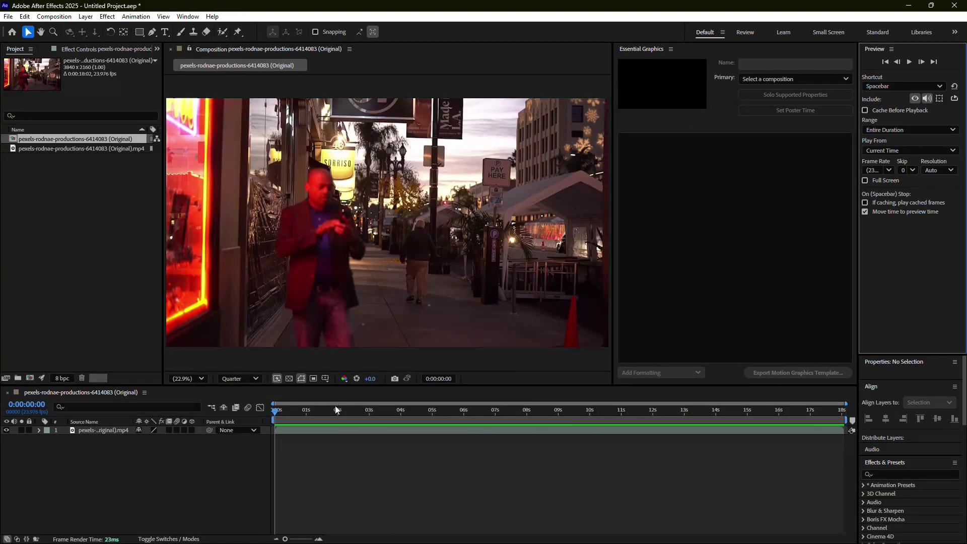
key("space")
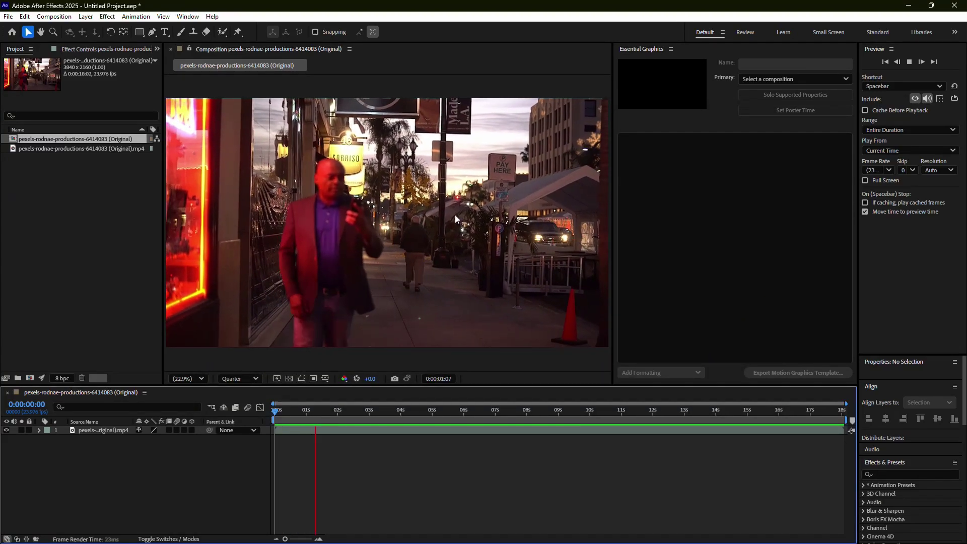